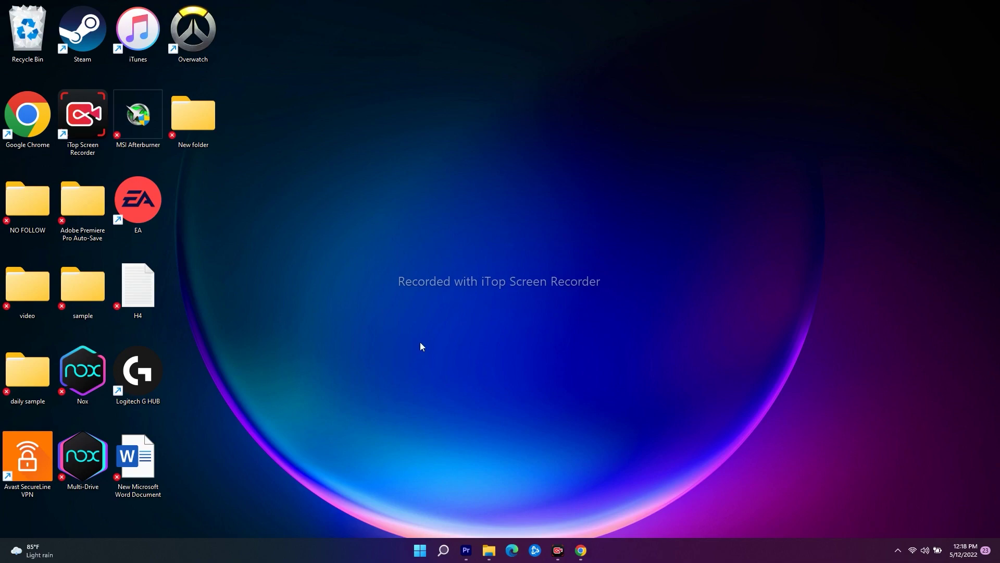
pyautogui.click(585, 545)
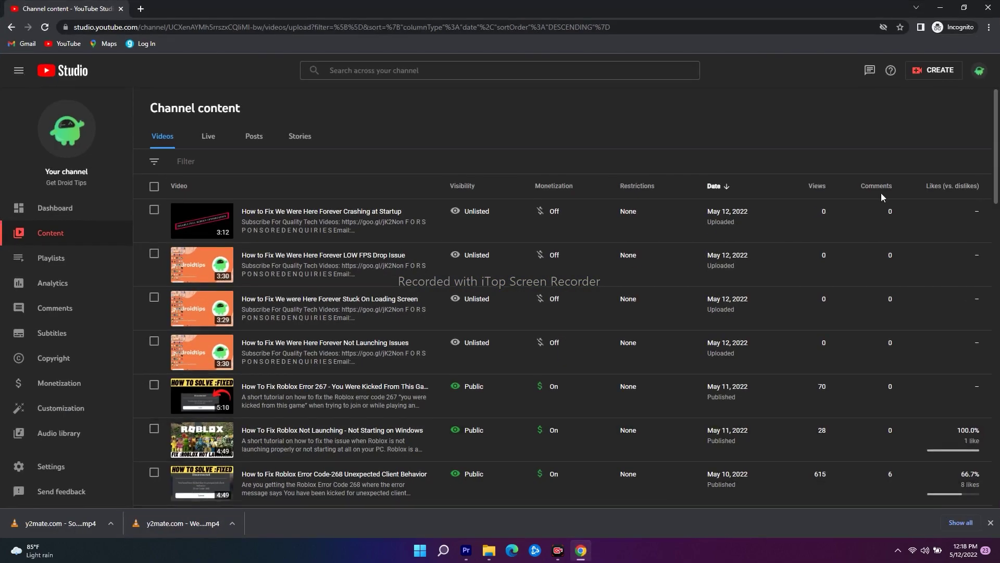
pyautogui.click(942, 7)
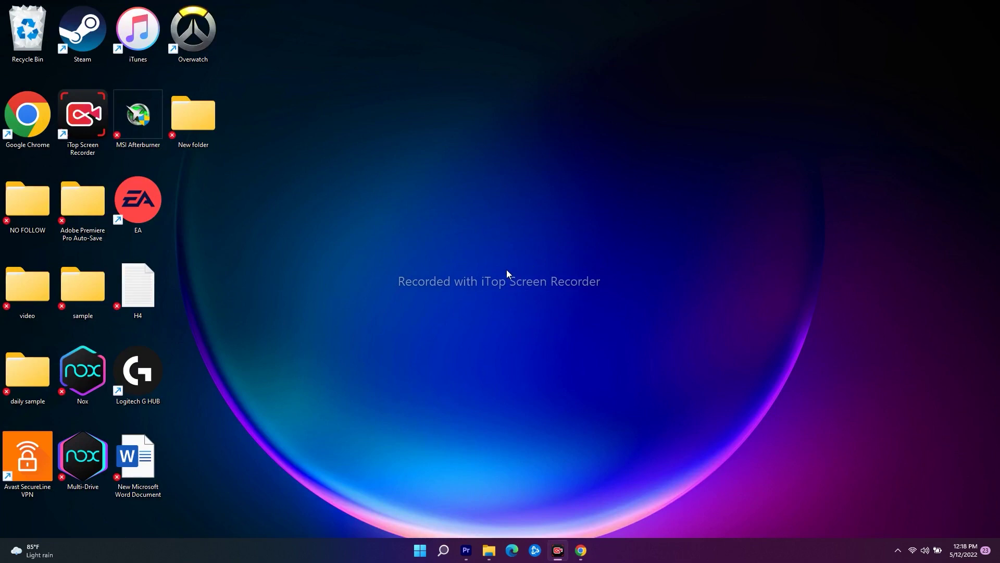
# Run winver from the Windows search, view the version details in the About Windows dialog, and close it
pyautogui.click(443, 550)
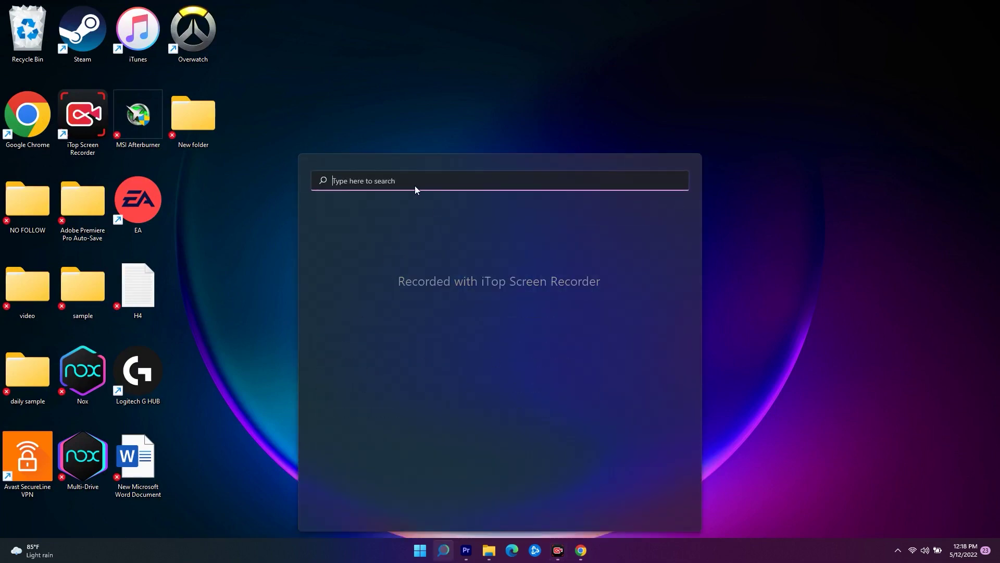
pyautogui.write('winver')
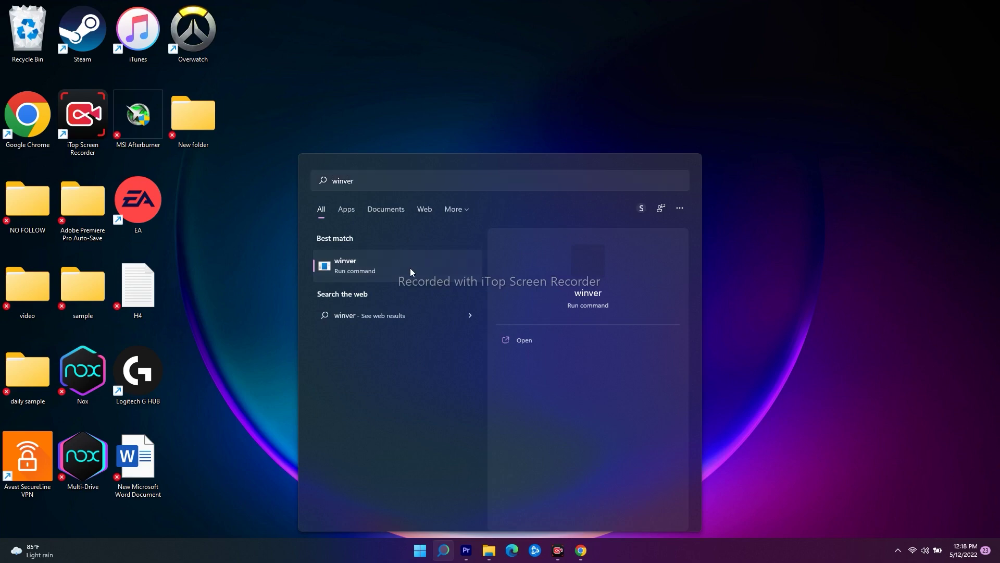
pyautogui.click(410, 268)
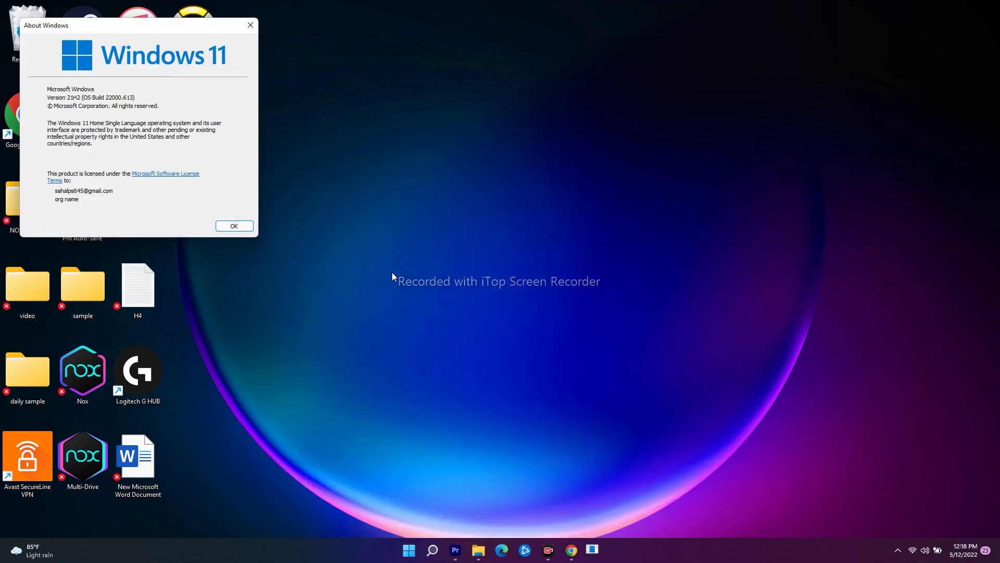
pyautogui.moveTo(233, 41); pyautogui.dragTo(344, 44)
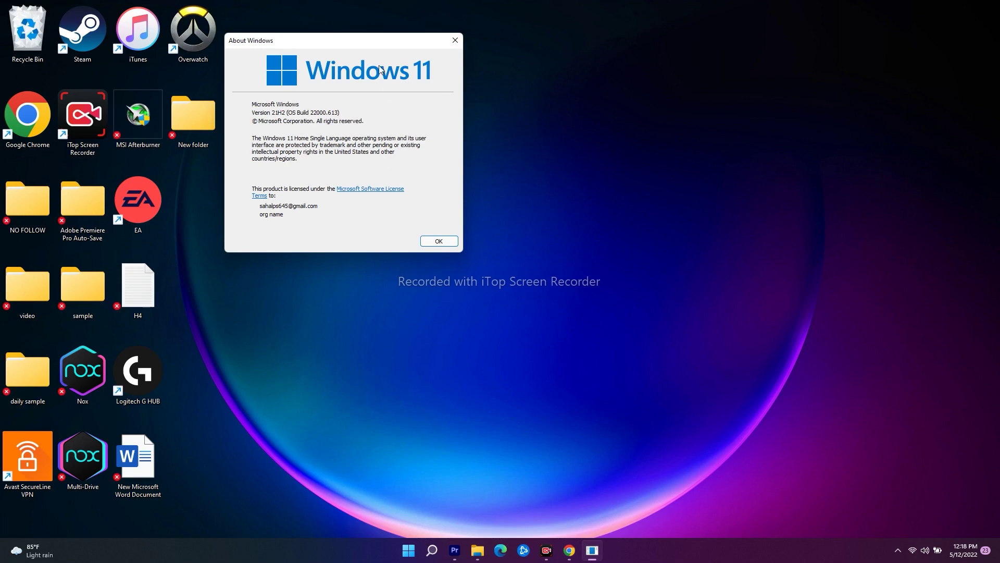
pyautogui.moveTo(373, 43); pyautogui.dragTo(404, 72)
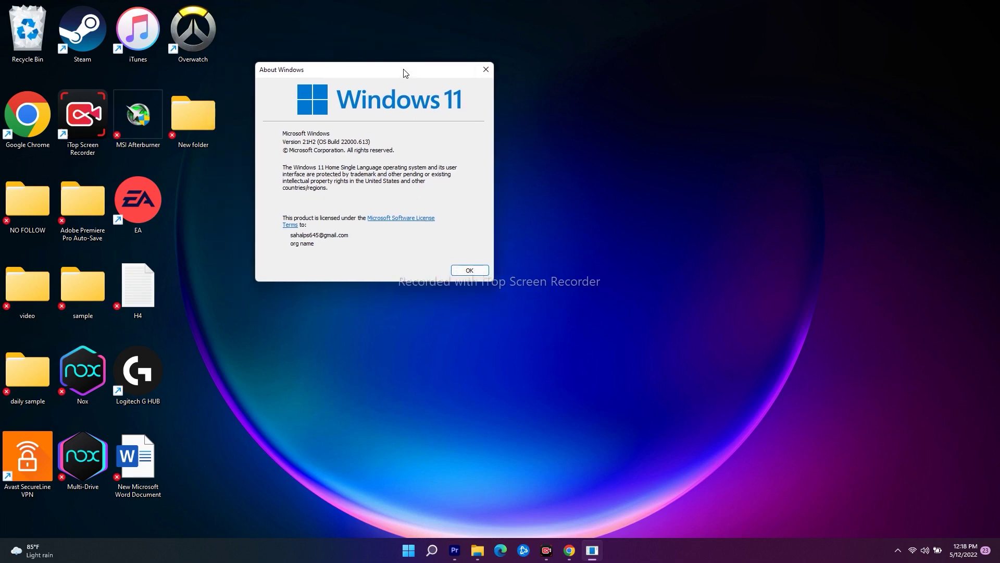
pyautogui.click(486, 69)
# Open Microsoft Store, search for "modern winver", and open the Modern Winver app page
pyautogui.click(444, 551)
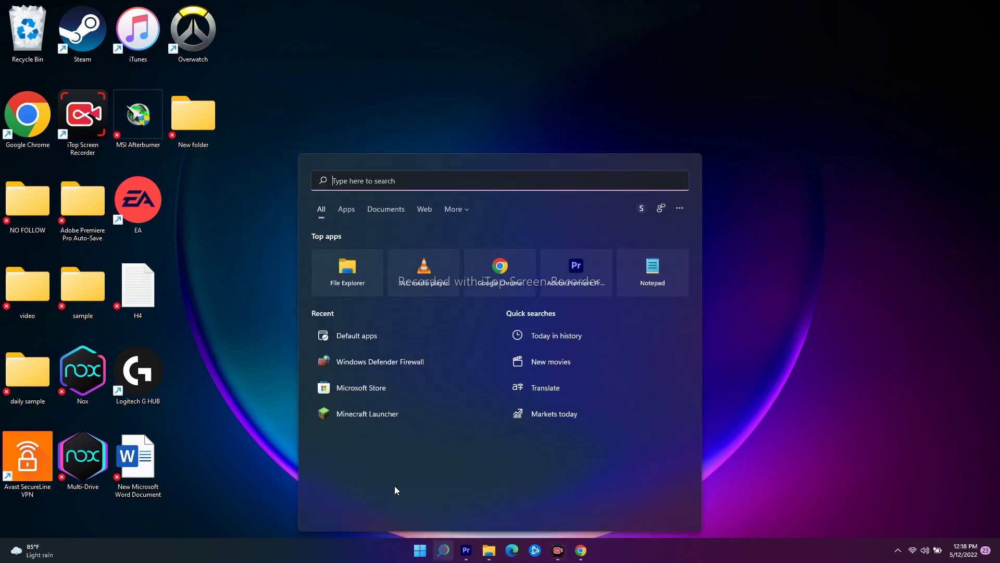
pyautogui.click(378, 388)
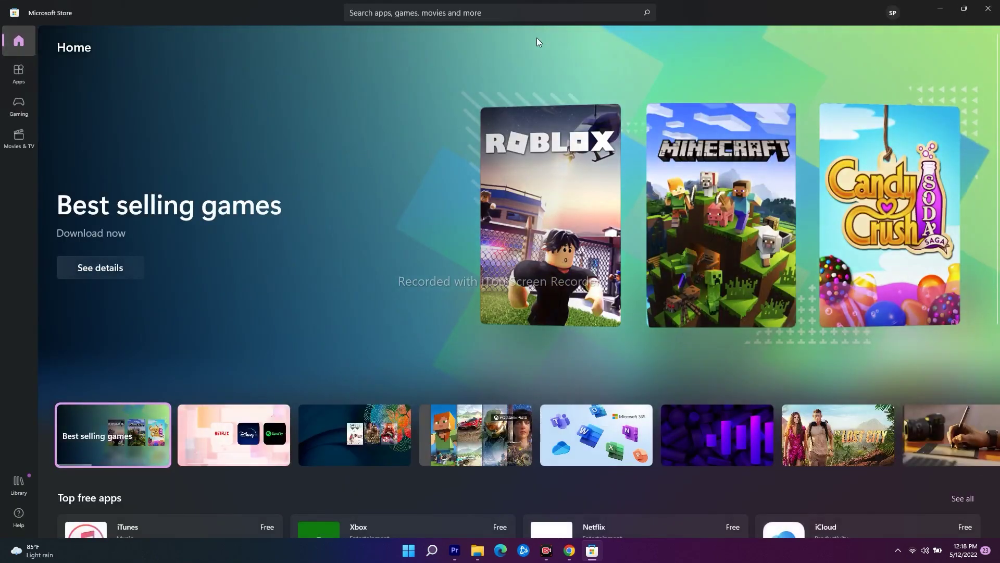
pyautogui.click(471, 16)
pyautogui.write('mo')
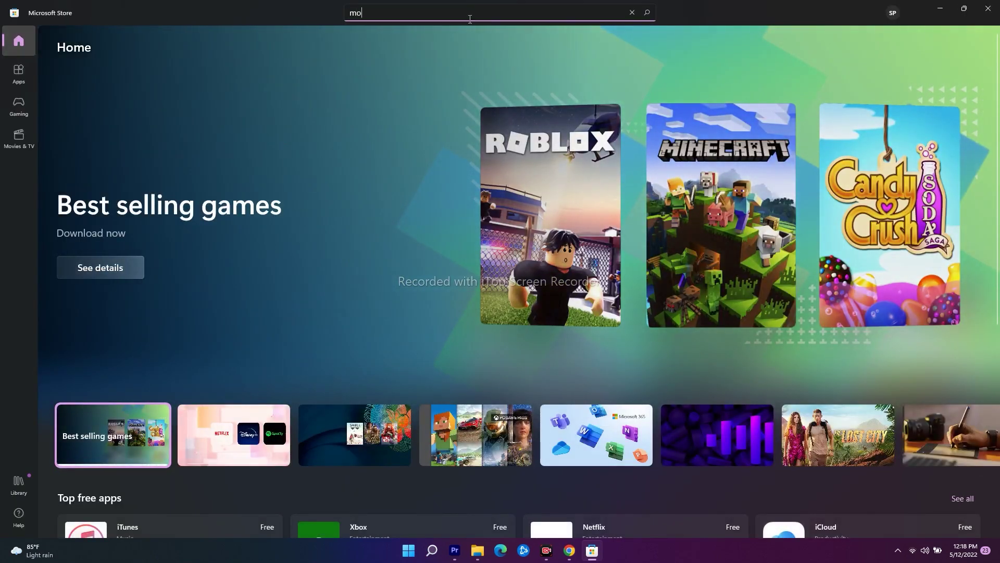
pyautogui.write('dern winve')
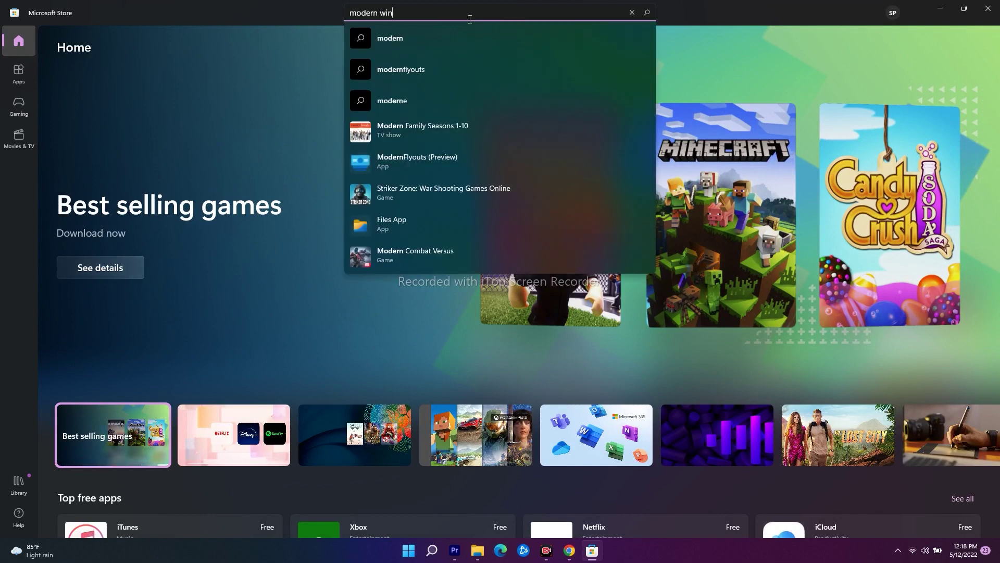
pyautogui.write('r')
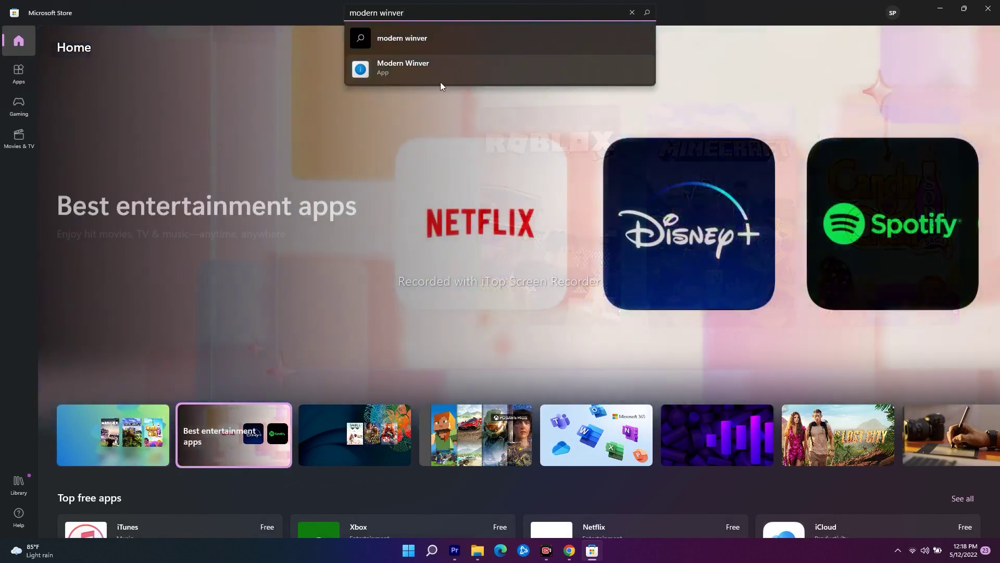
pyautogui.click(425, 70)
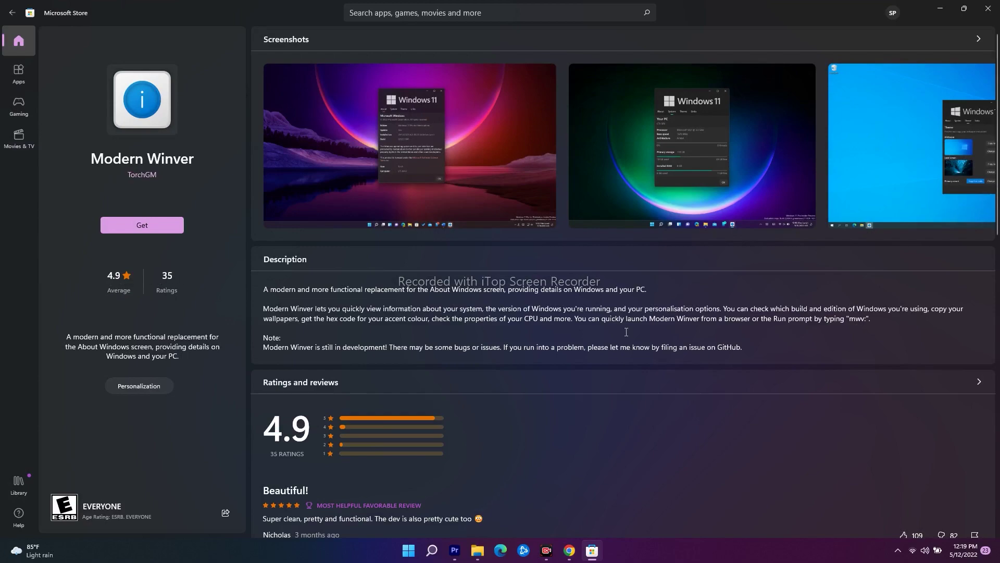
# Look through the Modern Winver store page and install the app
pyautogui.scroll(-10, 695, 327)
pyautogui.scroll(5, 695, 327)
pyautogui.scroll(5, 695, 331)
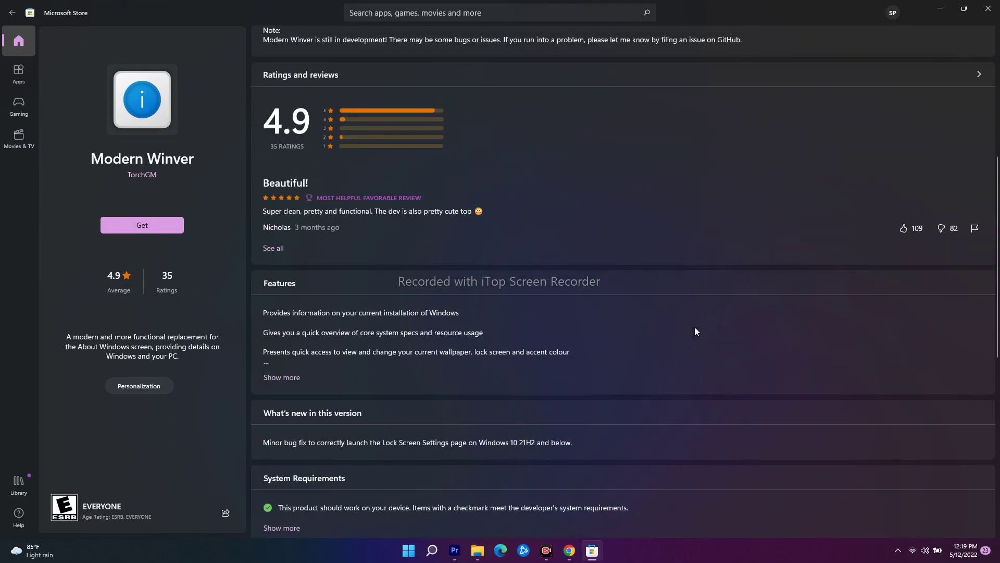
pyautogui.scroll(-3, 579, 367)
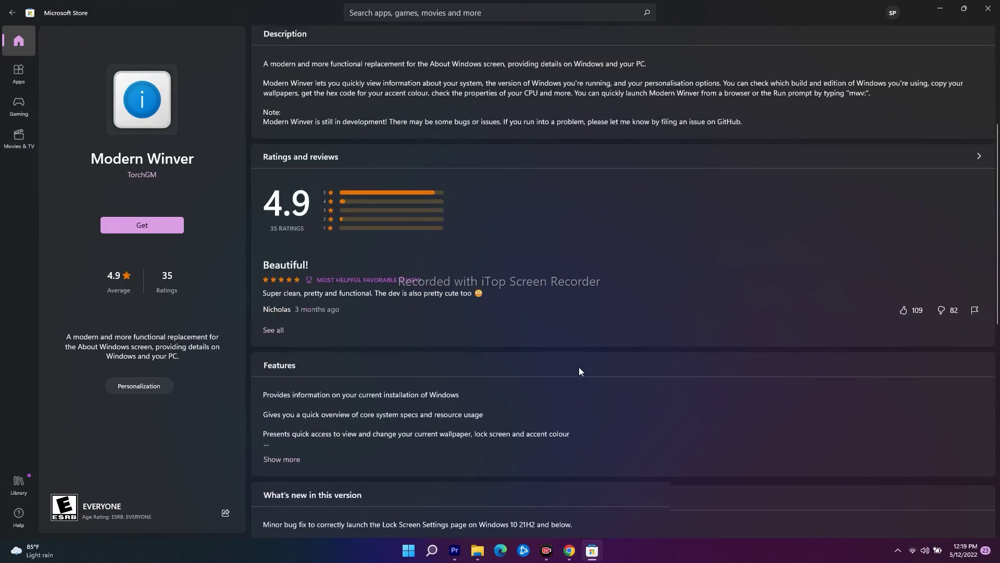
pyautogui.scroll(3, 579, 367)
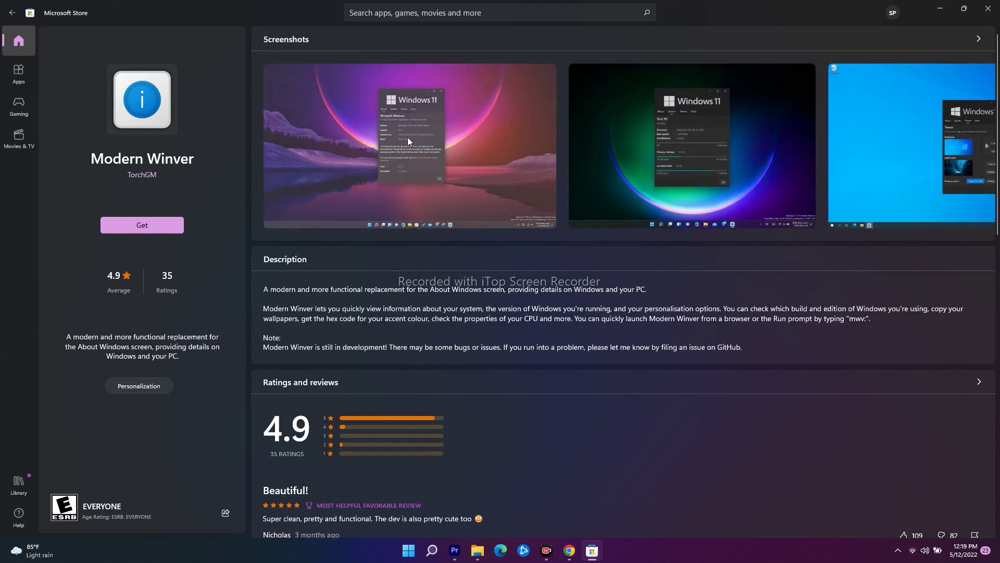
pyautogui.click(138, 228)
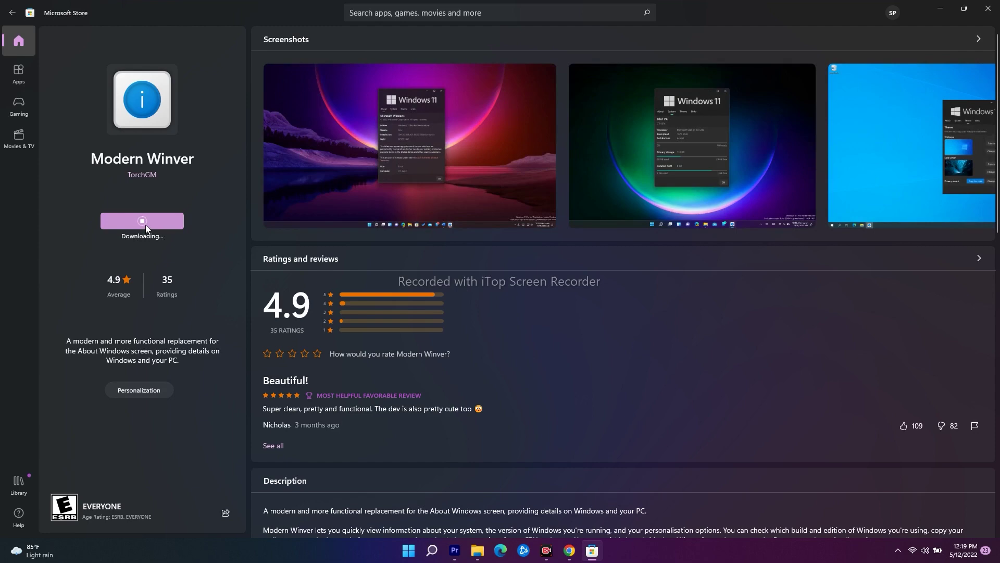
# View all the Modern Winver store screenshots at full size and close the gallery
pyautogui.click(978, 40)
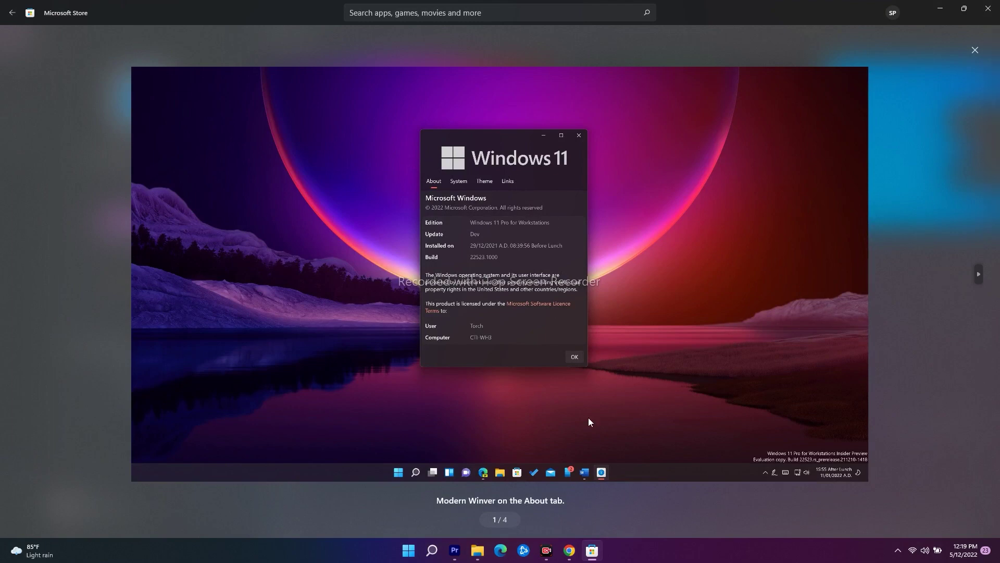
pyautogui.click(980, 275)
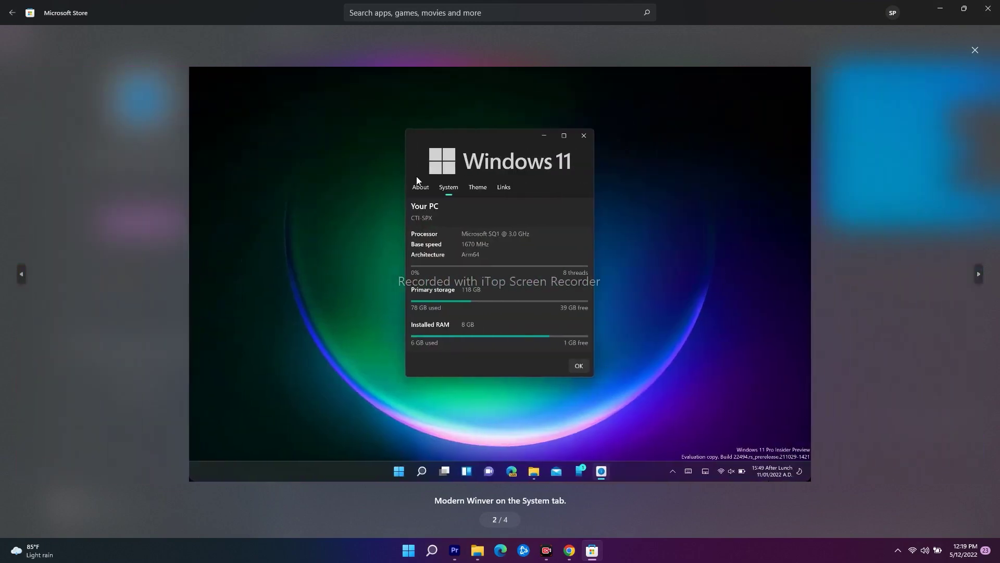
pyautogui.click(981, 281)
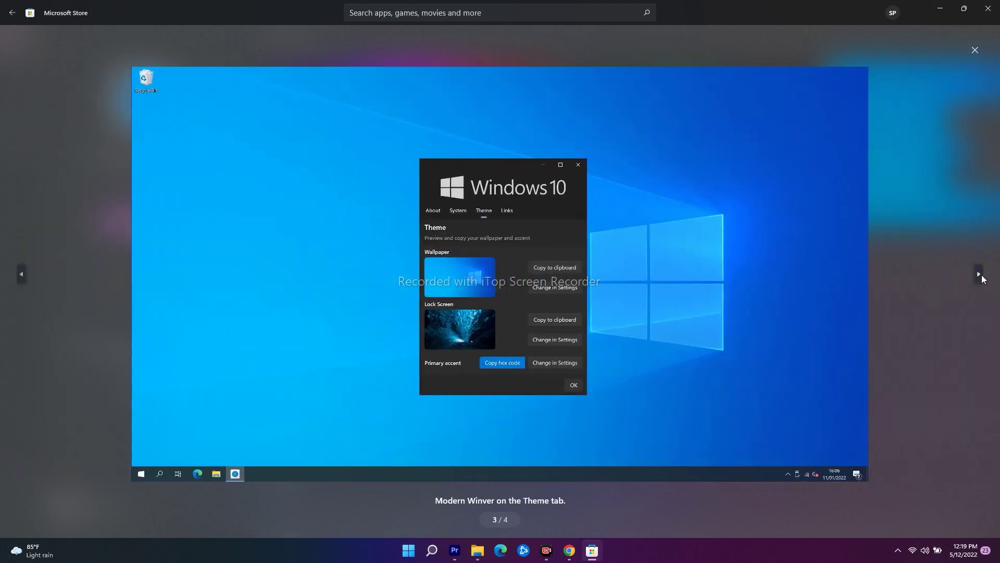
pyautogui.click(980, 274)
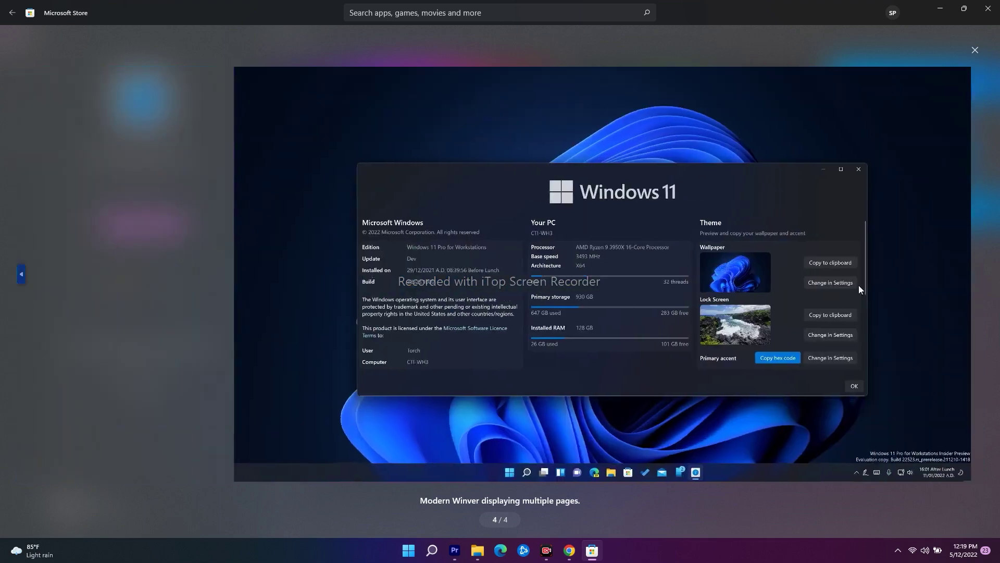
pyautogui.click(974, 50)
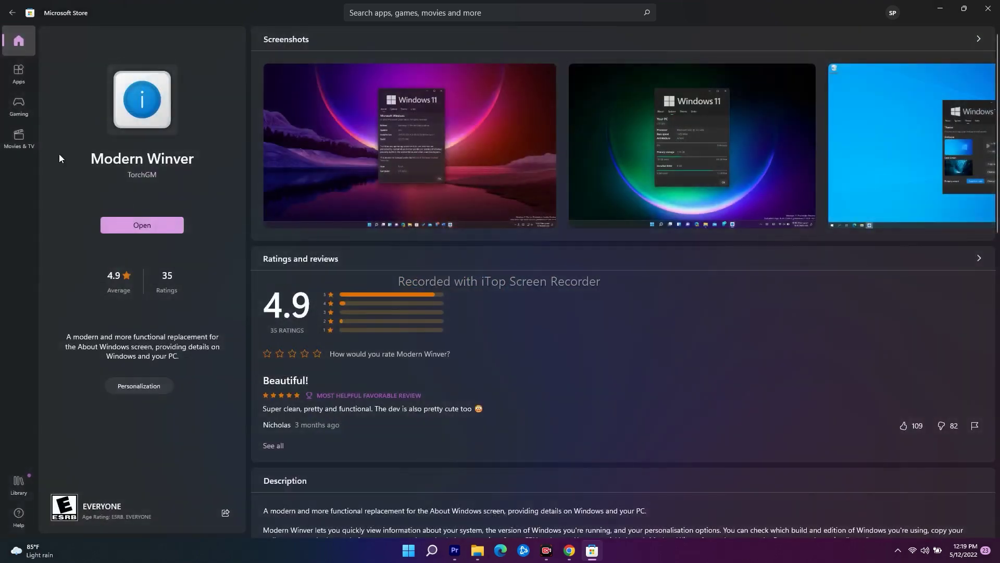
# Launch Modern Winver, minimize the store, and reposition the app window on the desktop
pyautogui.click(148, 226)
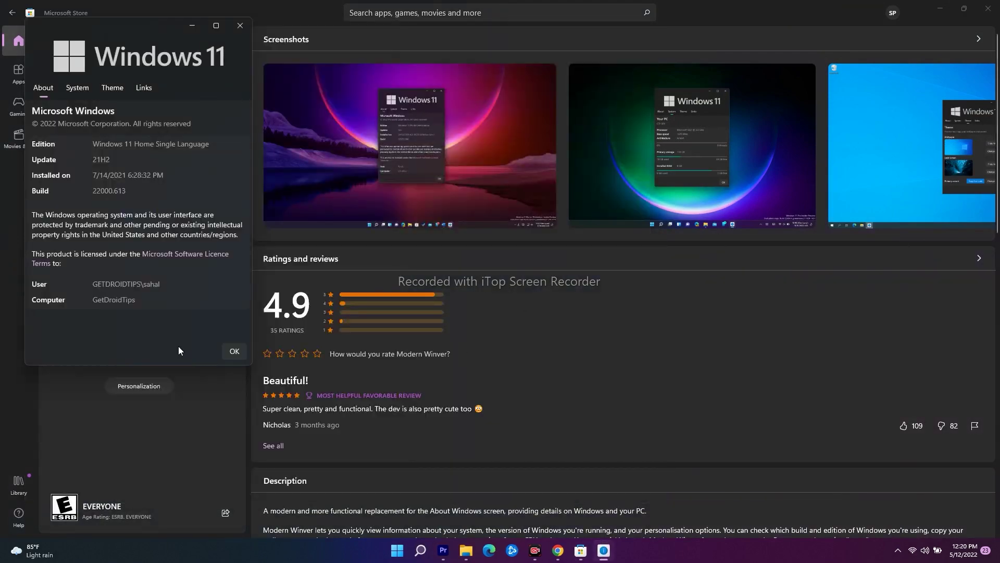
pyautogui.click(941, 8)
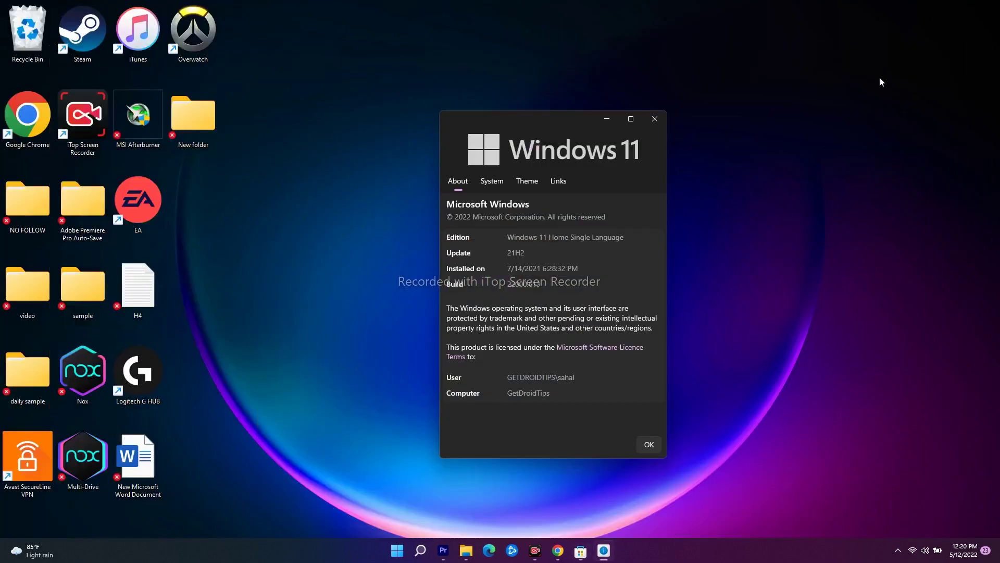
pyautogui.moveTo(589, 124); pyautogui.dragTo(520, 85)
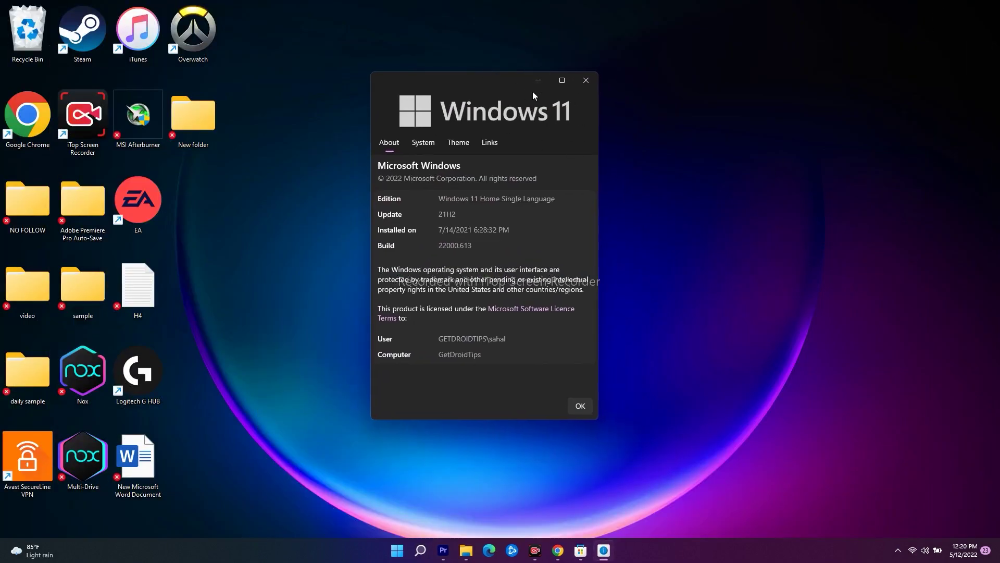
# Examine the PC details in Modern Winver's maximized view and on the System page of its restored window
pyautogui.click(562, 81)
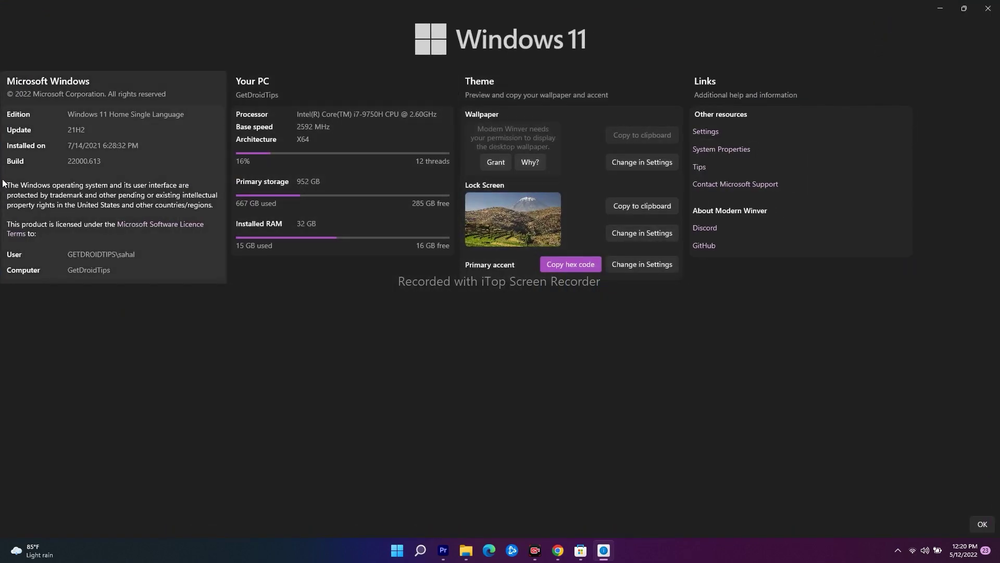
pyautogui.click(963, 9)
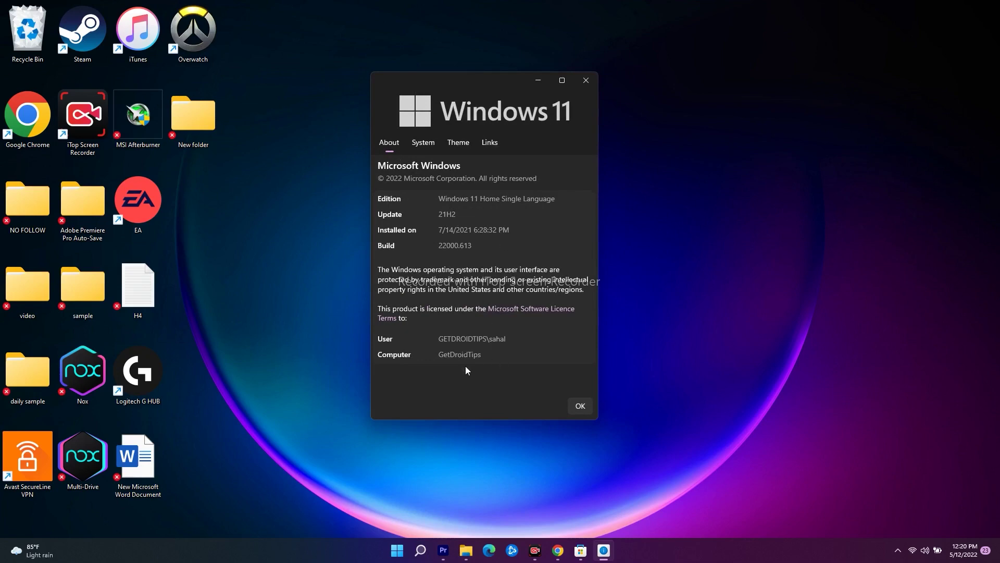
pyautogui.click(423, 145)
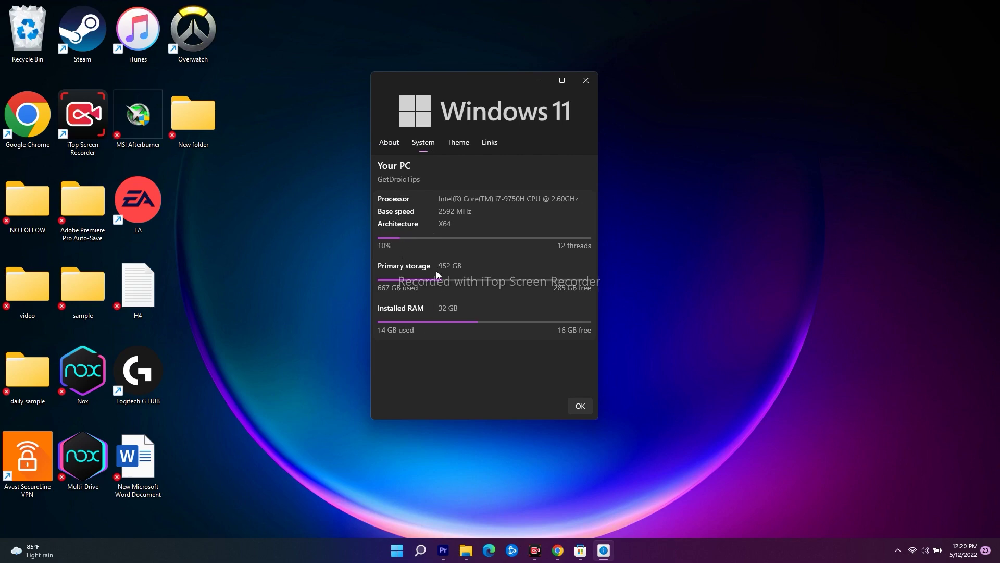
# Check the wallpaper's background settings from Modern Winver's Theme page, close Settings, and view the Links page
pyautogui.click(457, 144)
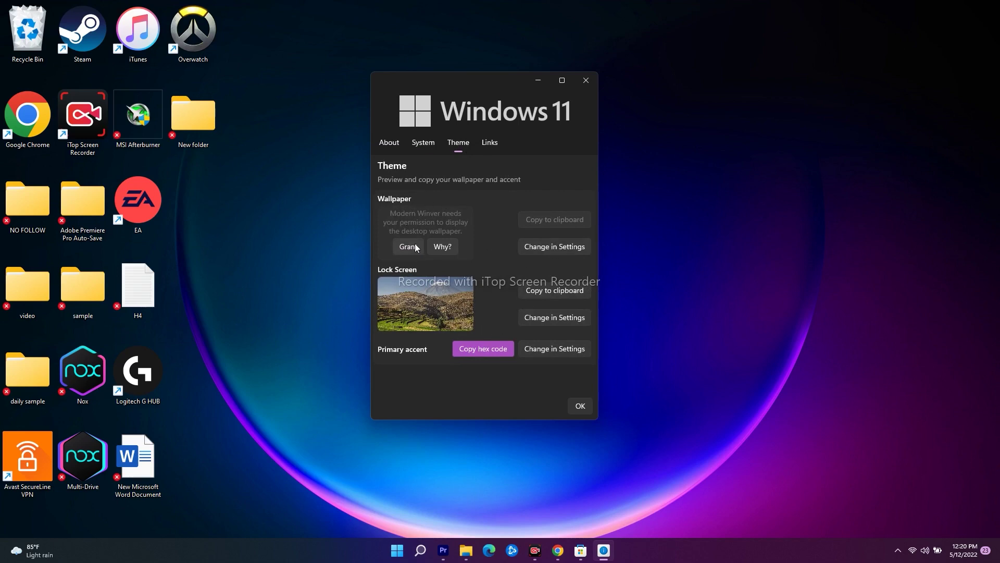
pyautogui.click(555, 246)
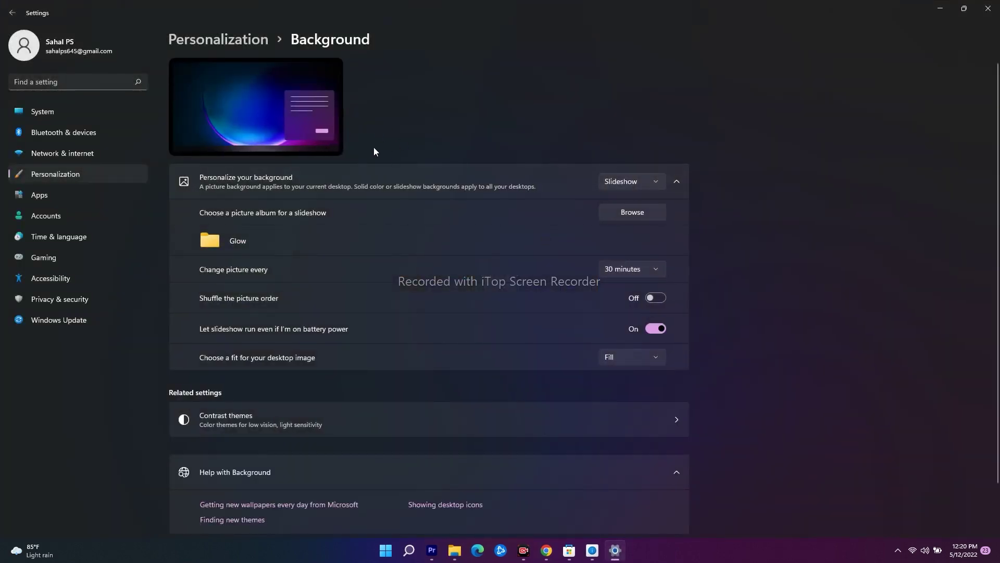
pyautogui.click(987, 8)
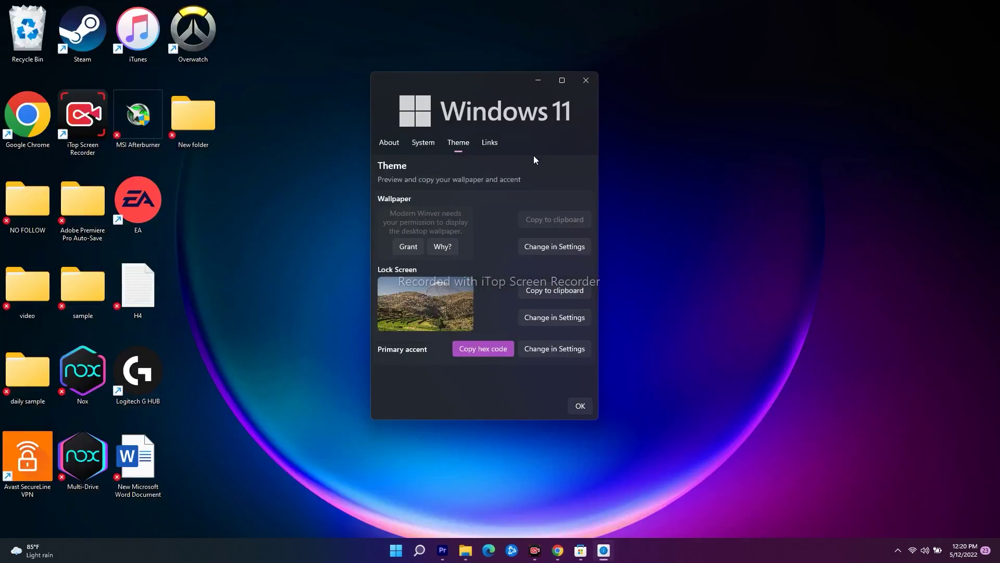
pyautogui.click(489, 144)
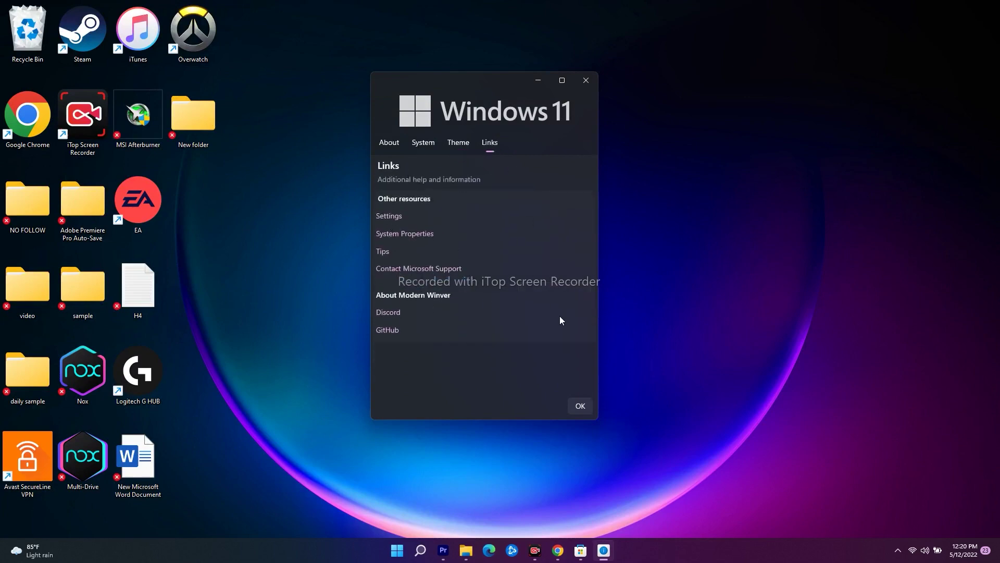
pyautogui.click(420, 550)
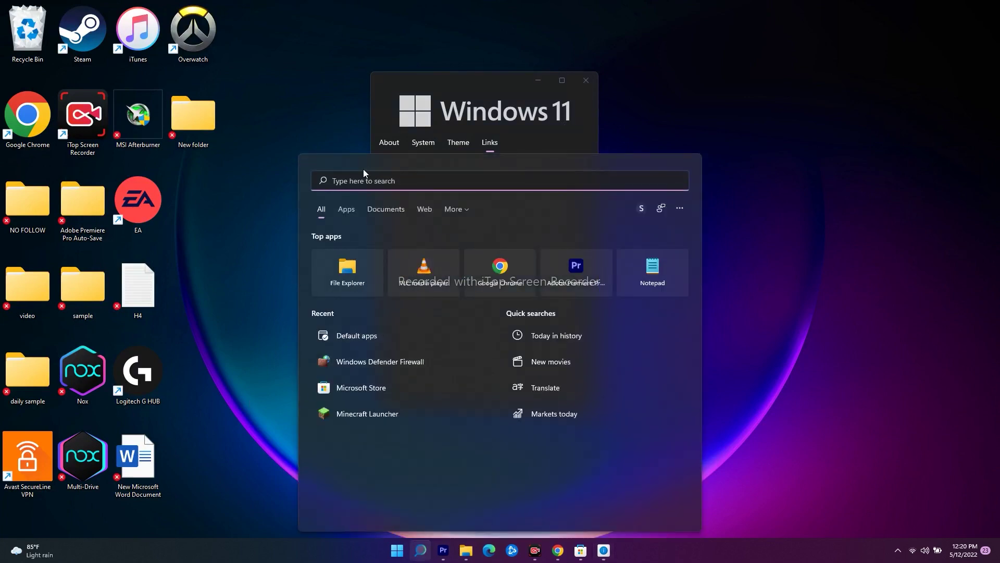
pyautogui.write('winver')
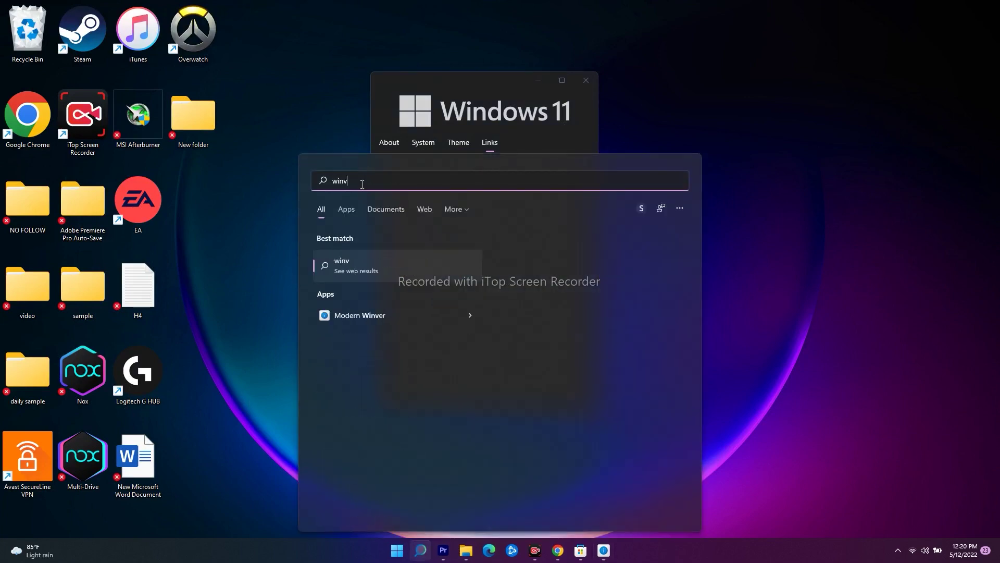
pyautogui.press('BackSpace')
pyautogui.press('BackSpace')
pyautogui.press('BackSpace')
pyautogui.press('BackSpace')
pyautogui.press('BackSpace')
pyautogui.press('BackSpace')
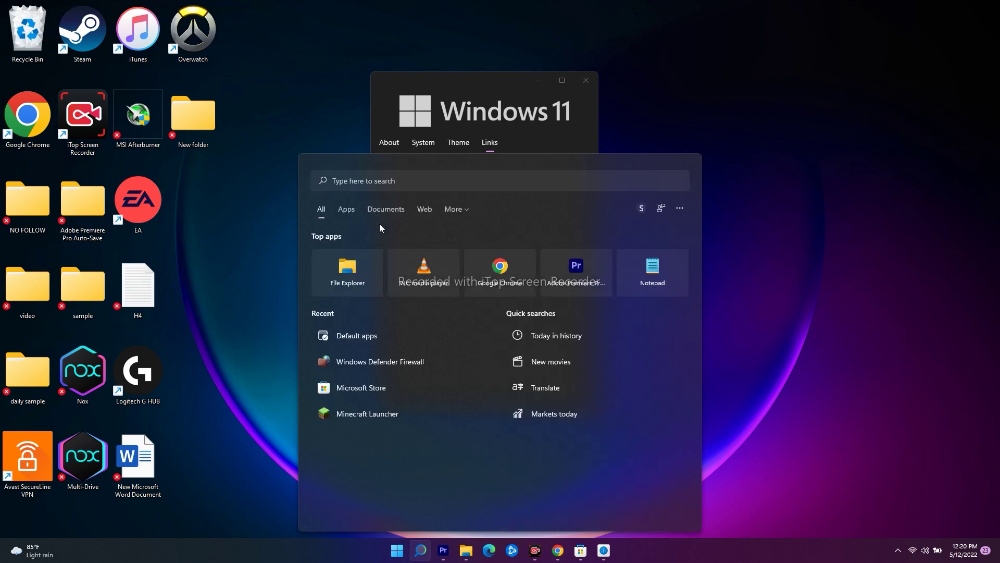
# Search Windows for winver, open the classic About Windows dialog, and place it side by side with the Modern Winver window
pyautogui.write('win')
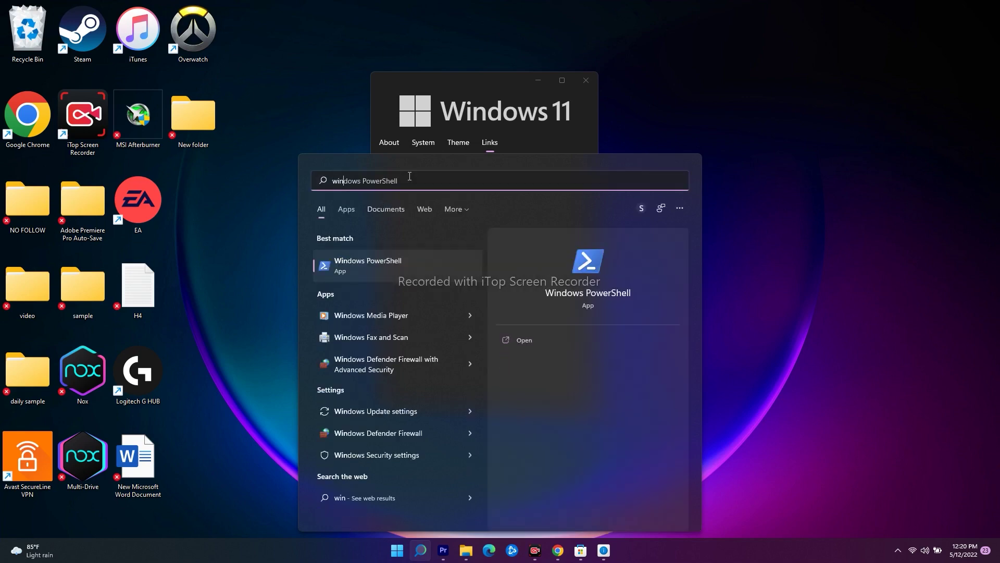
pyautogui.write('ver')
pyautogui.click(452, 259)
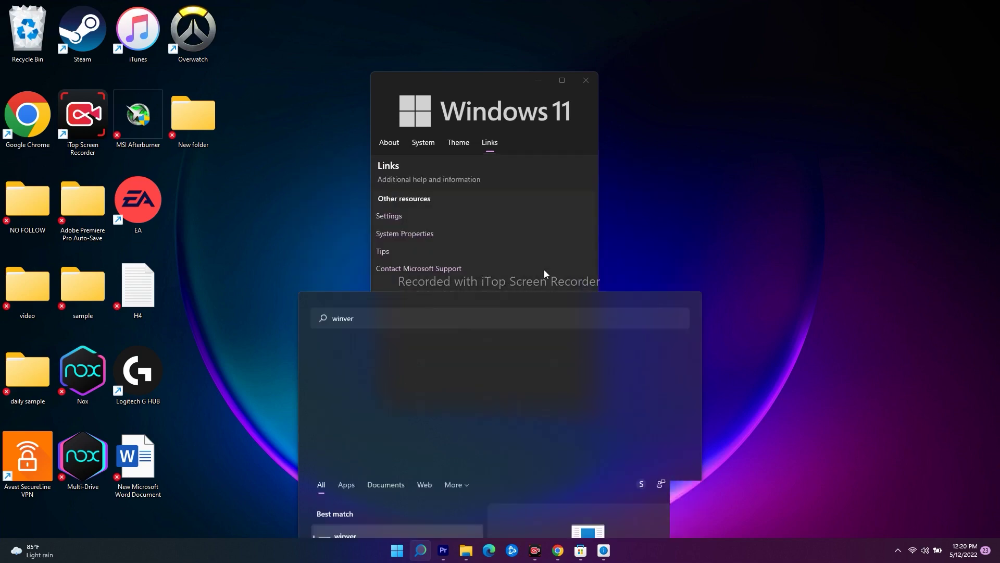
pyautogui.moveTo(454, 85); pyautogui.dragTo(741, 93)
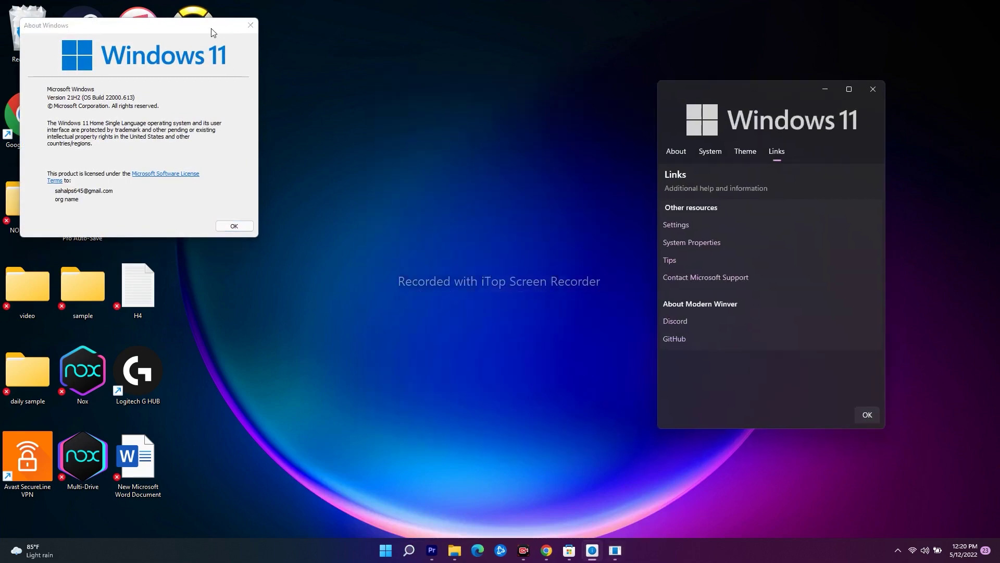
pyautogui.moveTo(211, 28); pyautogui.dragTo(434, 100)
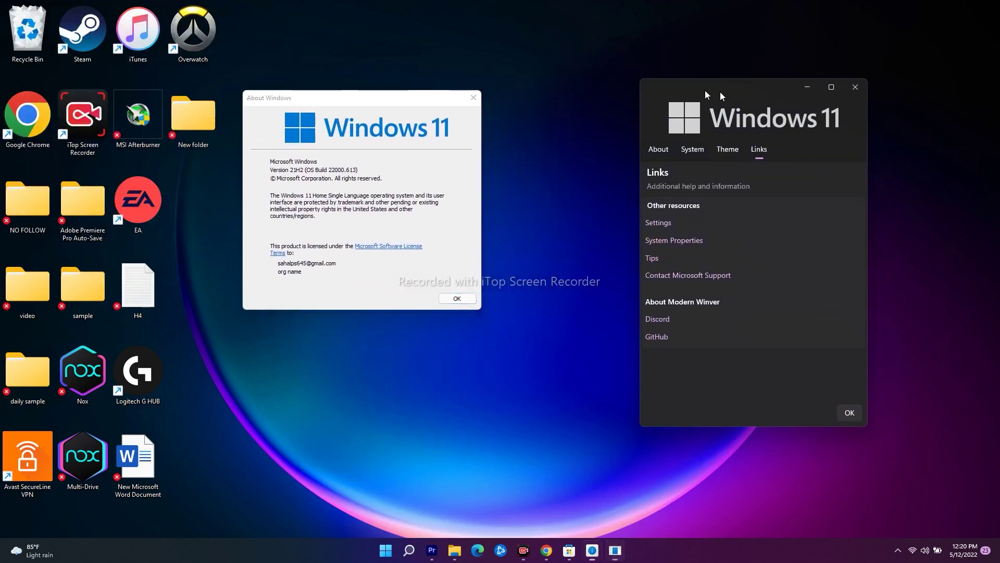
pyautogui.moveTo(705, 89); pyautogui.dragTo(566, 75)
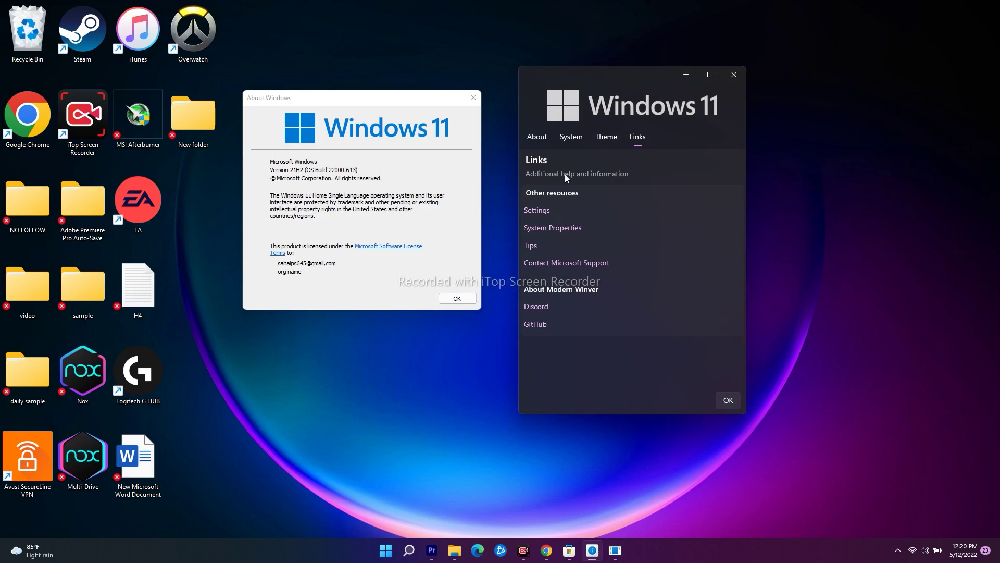
# Compare Modern Winver's About page and maximized view with the classic About Windows dialog, restoring the window beside it
pyautogui.click(537, 136)
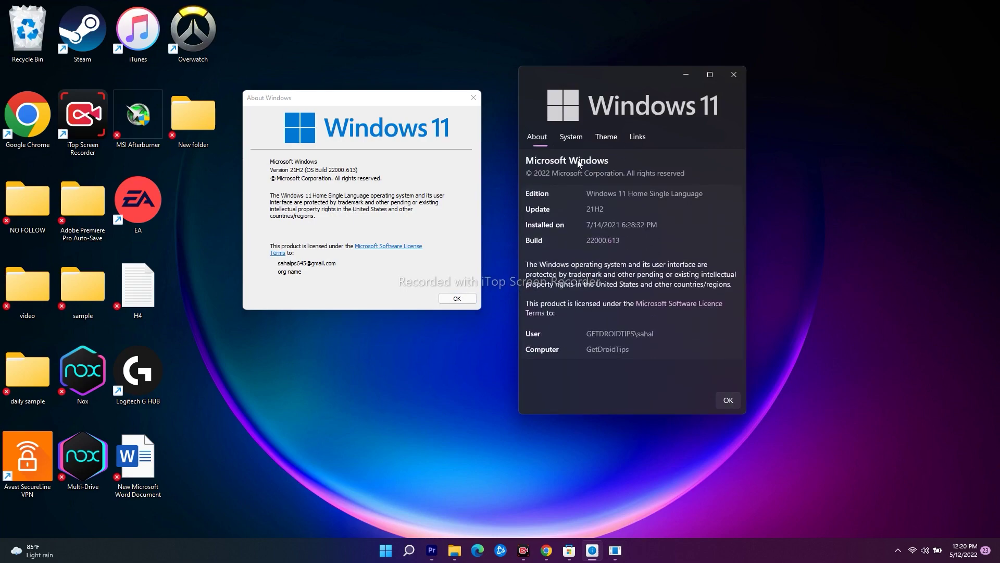
pyautogui.click(711, 76)
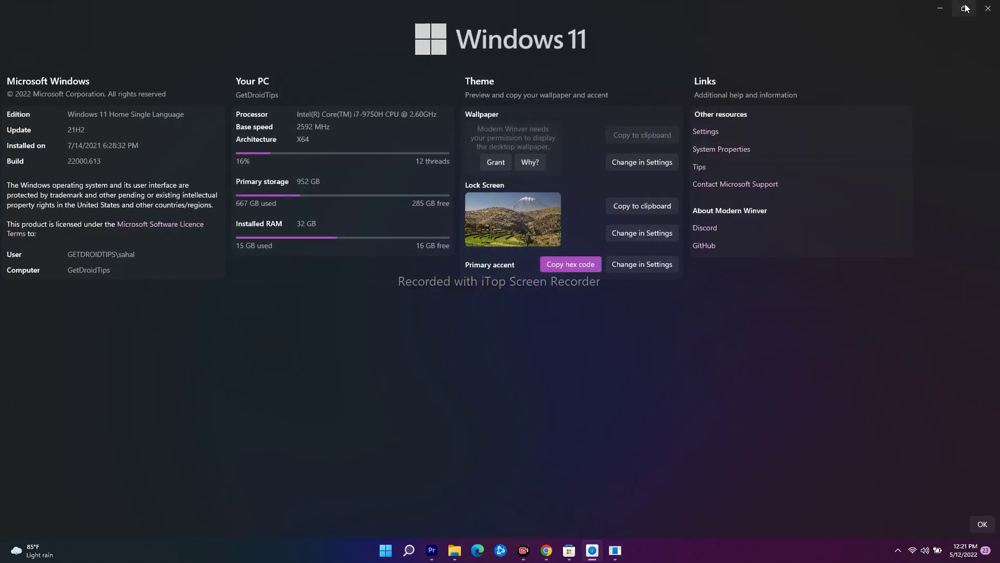
pyautogui.click(966, 8)
pyautogui.moveTo(369, 104); pyautogui.dragTo(344, 145)
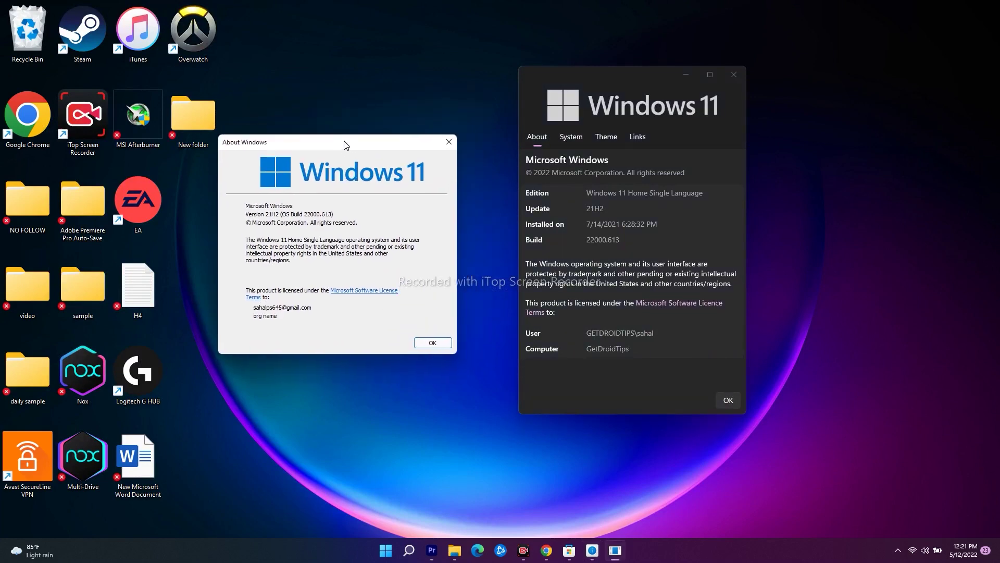
pyautogui.click(711, 87)
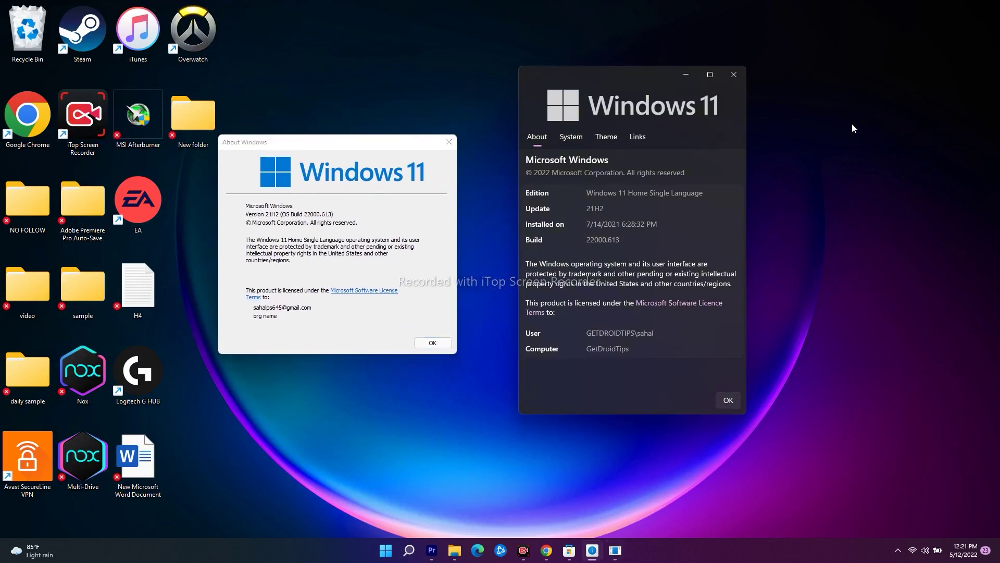